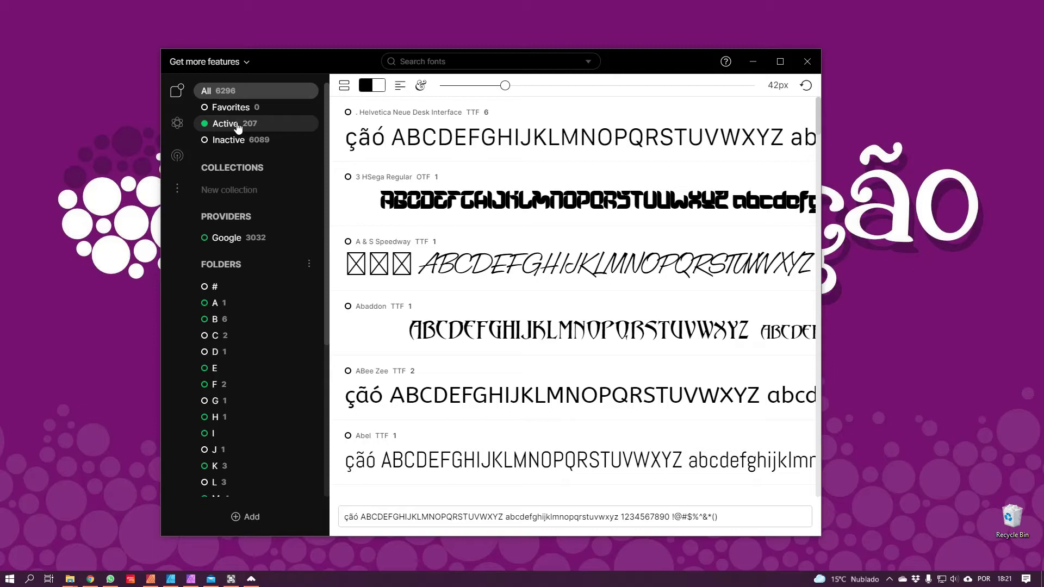
# - Limit the font list to the active fonts
pyautogui.click(223, 125)
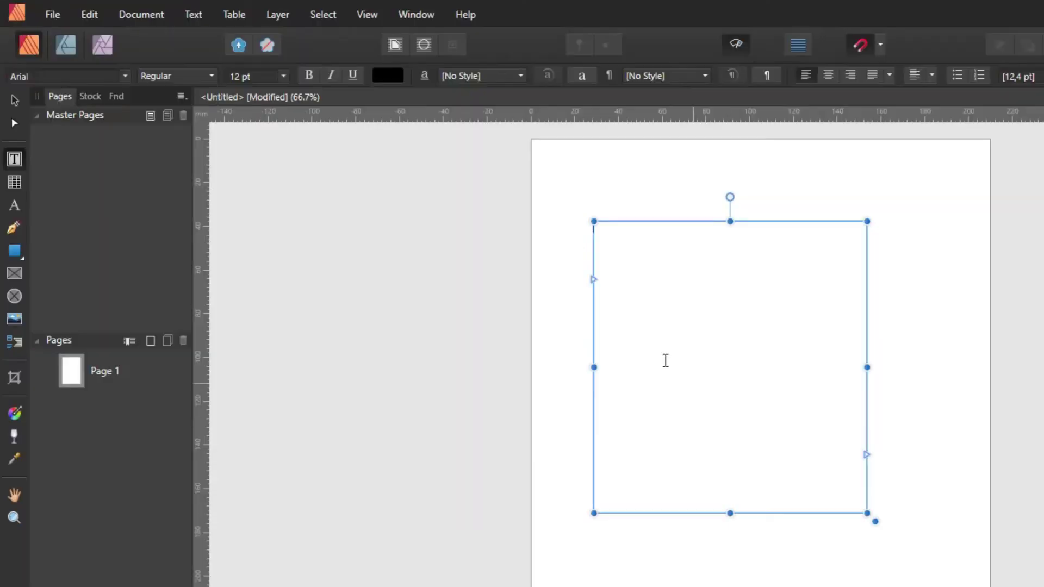
# - Enter the first name in capitals in the empty text frame in Affinity Publisher and set its size to 120 pt
pyautogui.write('ALE')
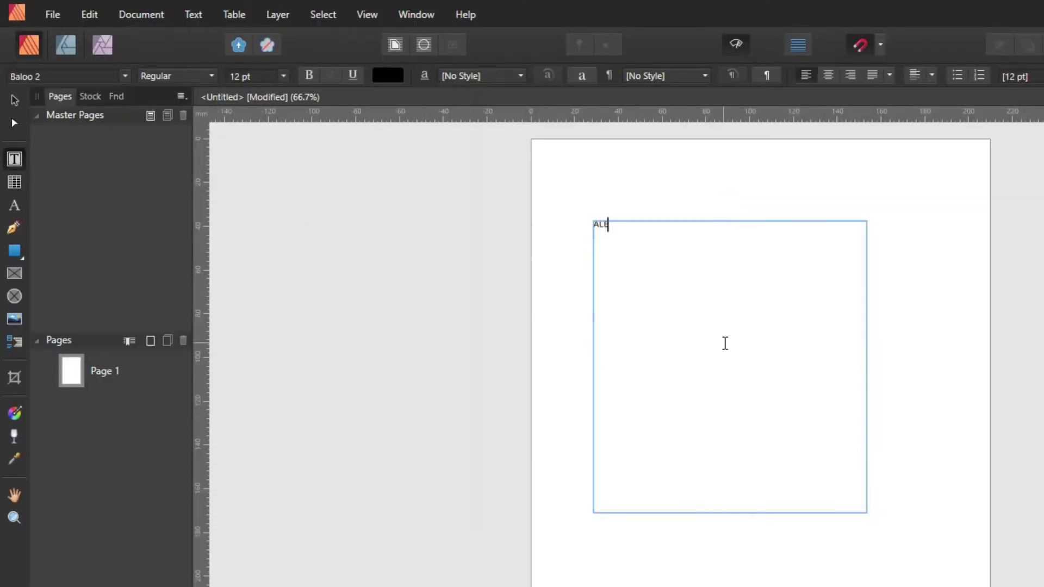
pyautogui.write('XANDRE')
pyautogui.hotkey('ctrl', 'a')
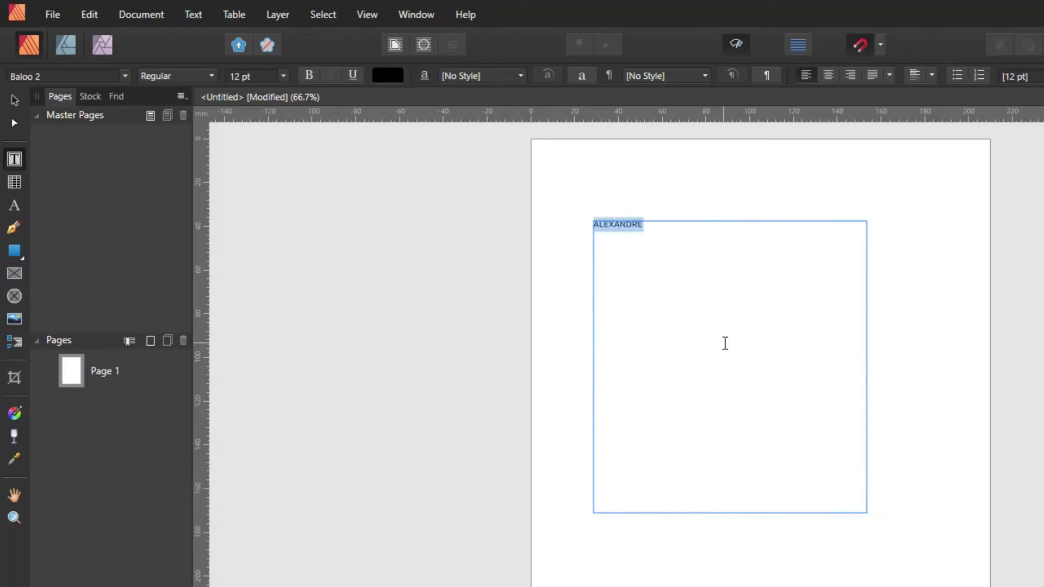
pyautogui.click(255, 75)
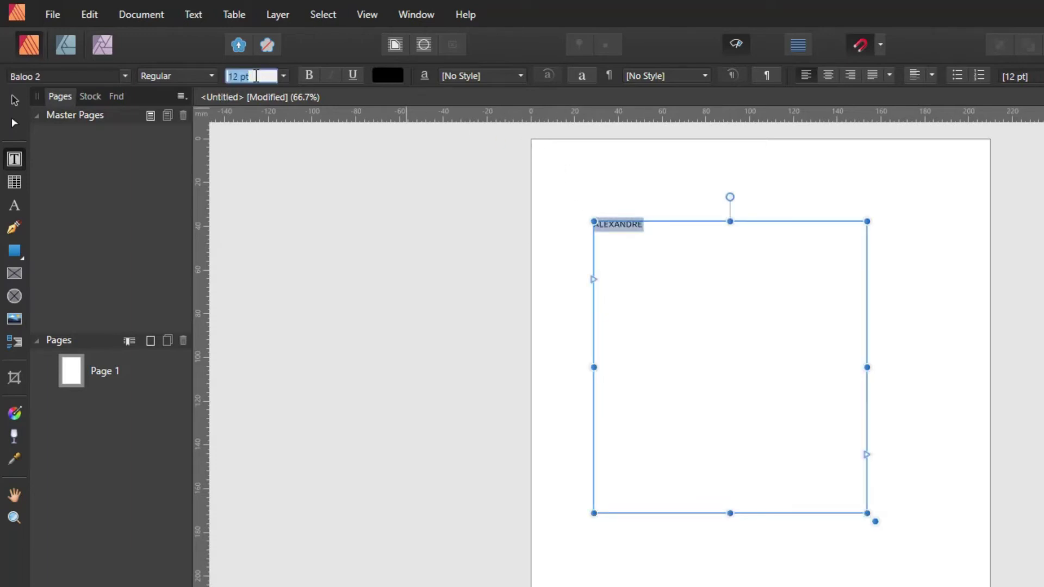
pyautogui.write('0')
pyautogui.press('Return')
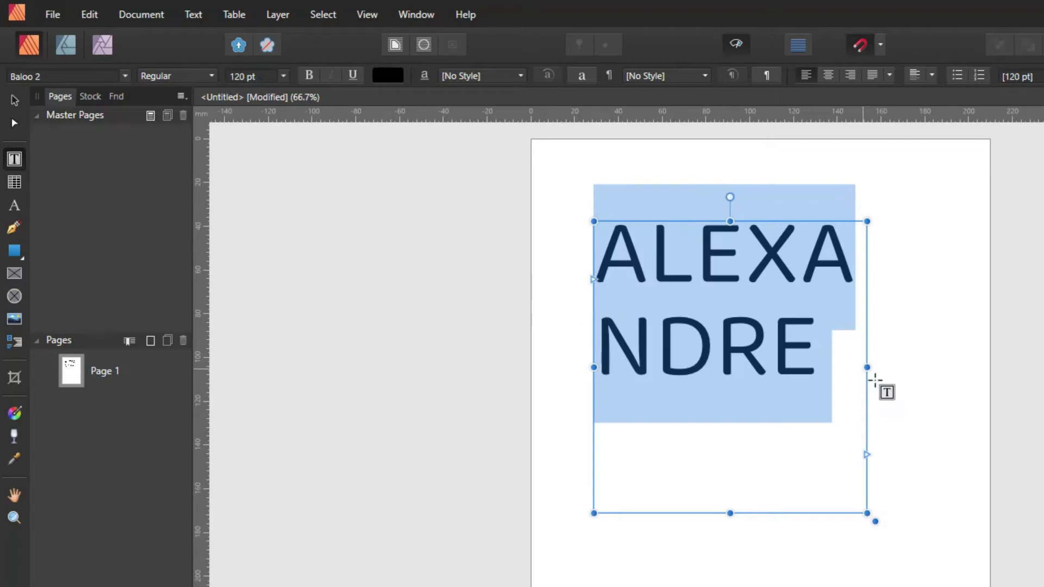
# - Widen the text frame to about 164 mm and set the text's font to AngryBirds
pyautogui.moveTo(868, 369); pyautogui.dragTo(952, 368)
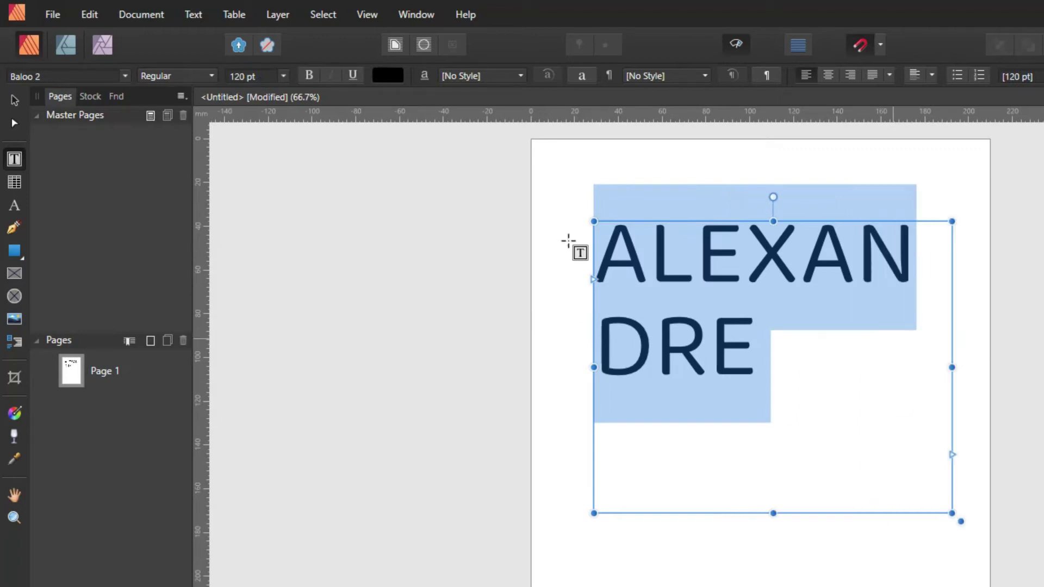
pyautogui.click(125, 76)
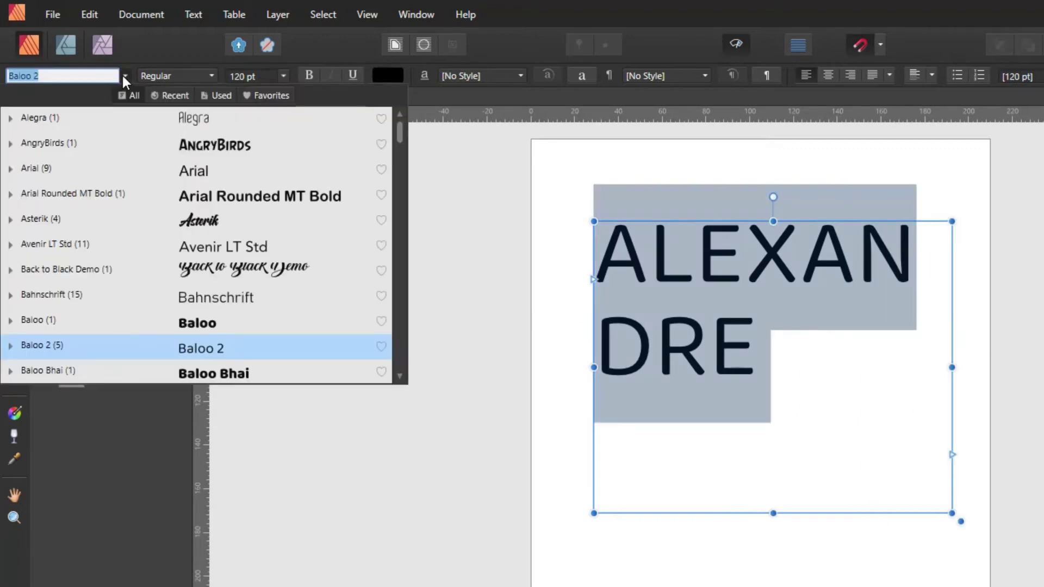
pyautogui.click(91, 142)
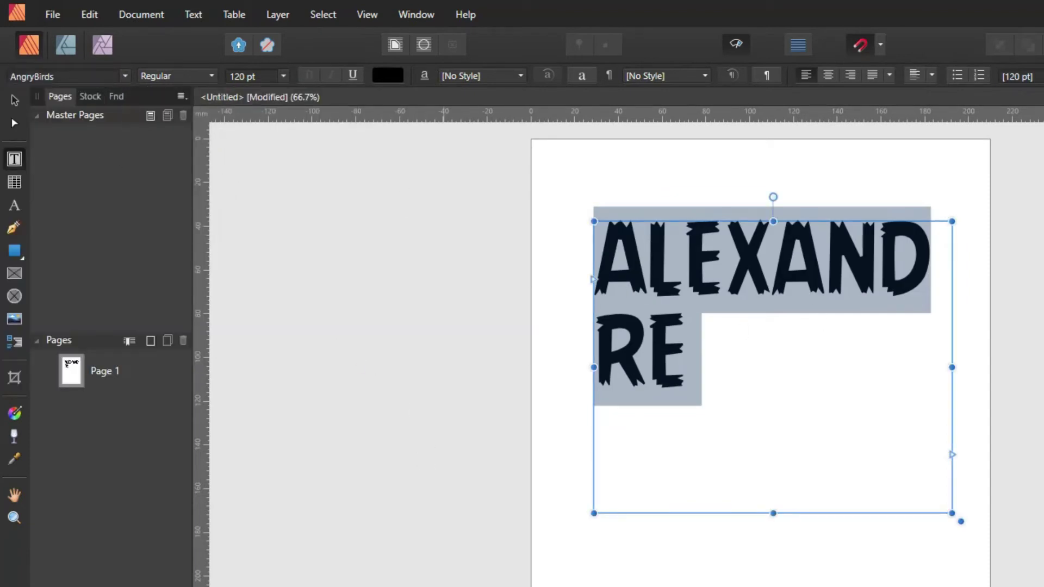
# - Deactivate the Angry Birds font family in FontBase and return to Affinity Publisher
pyautogui.hotkey('alt', 'Tab')
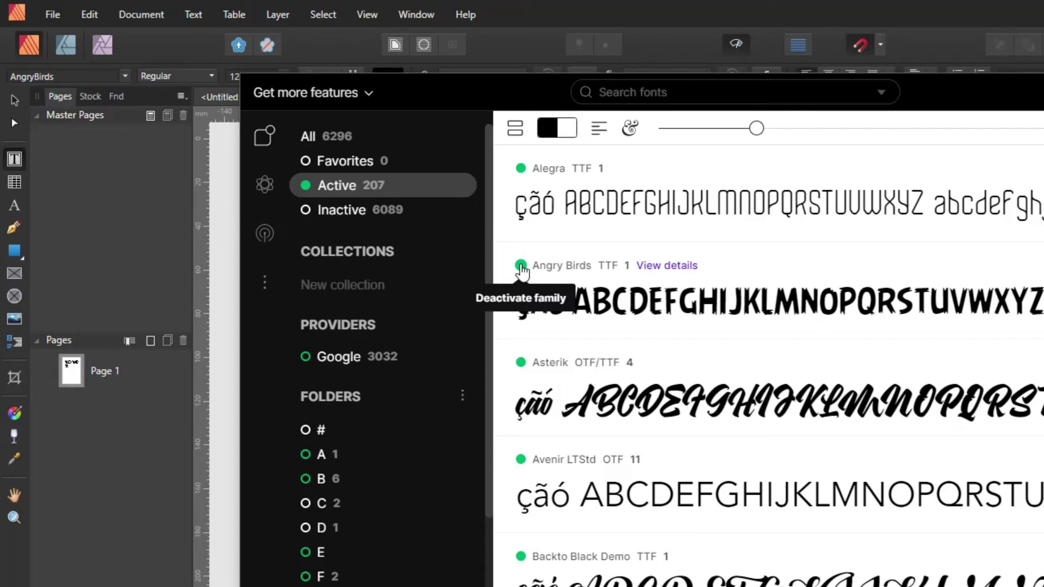
pyautogui.click(520, 266)
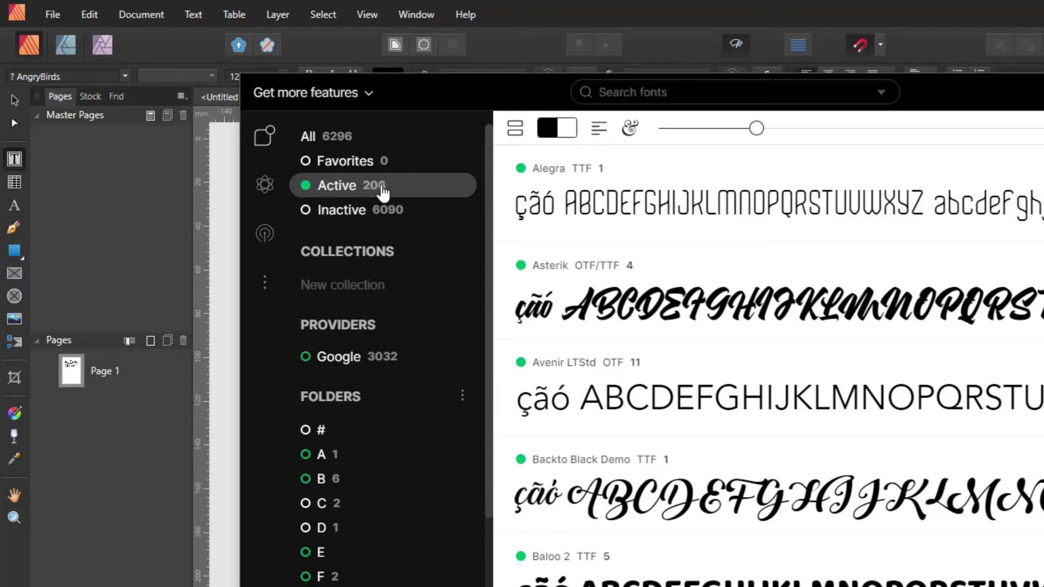
pyautogui.hotkey('alt', 'Tab')
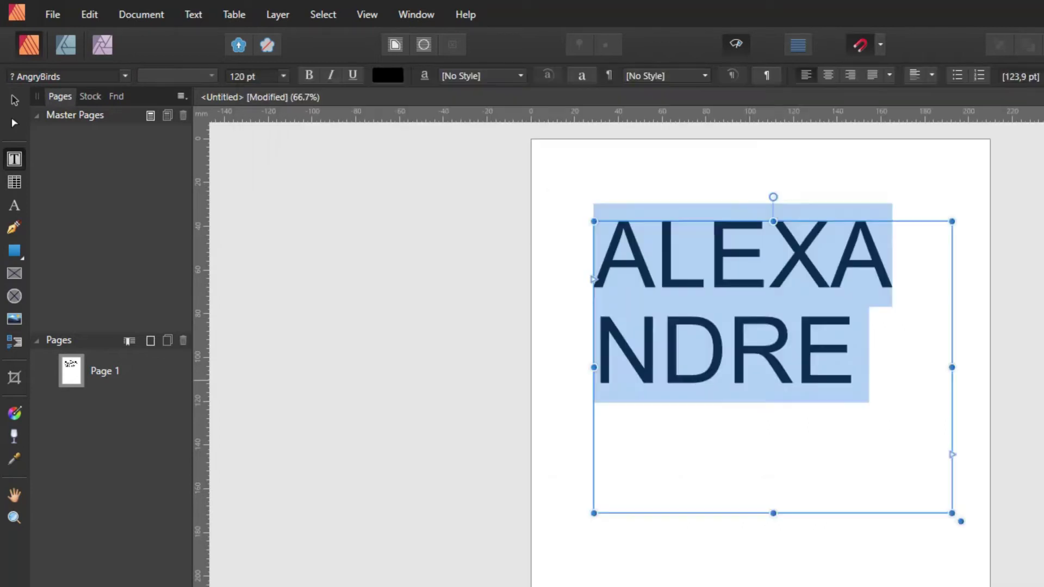
# - Set the font of the whole name to Asterik and replace the text with the name in mixed case
pyautogui.click(1025, 376)
pyautogui.click(622, 254)
pyautogui.moveTo(611, 269); pyautogui.dragTo(857, 380)
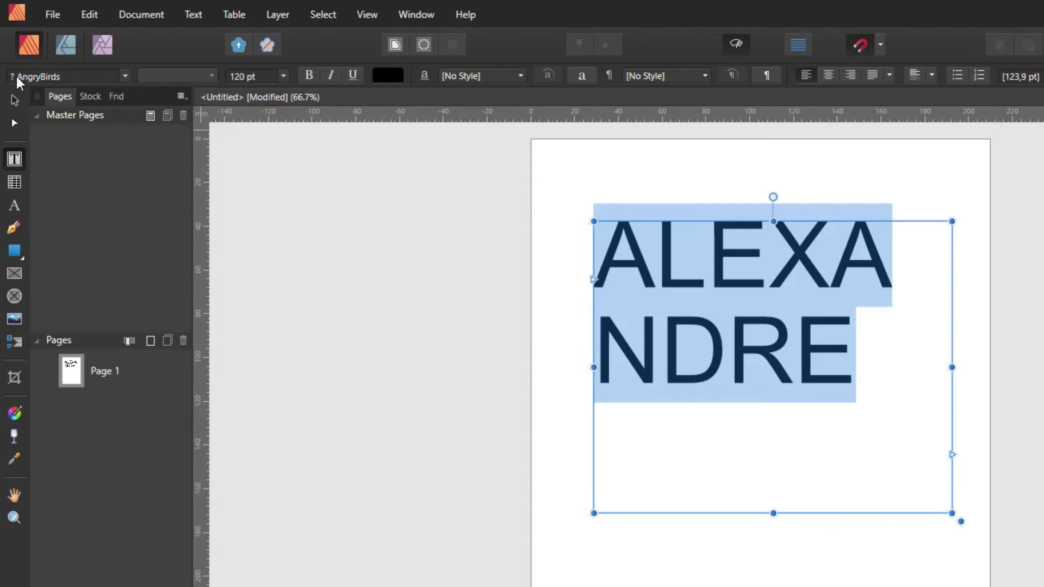
pyautogui.click(126, 75)
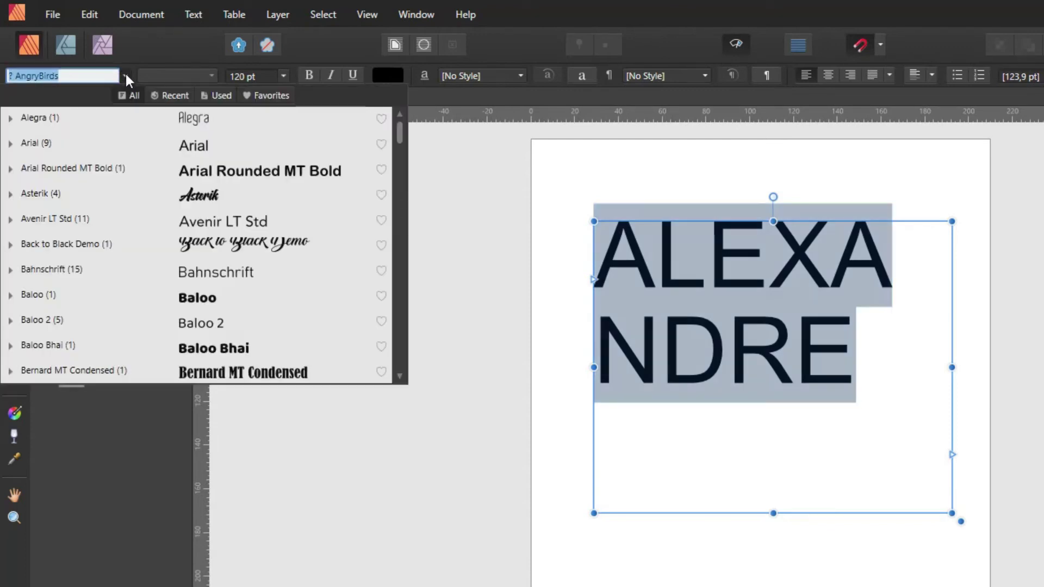
pyautogui.click(202, 192)
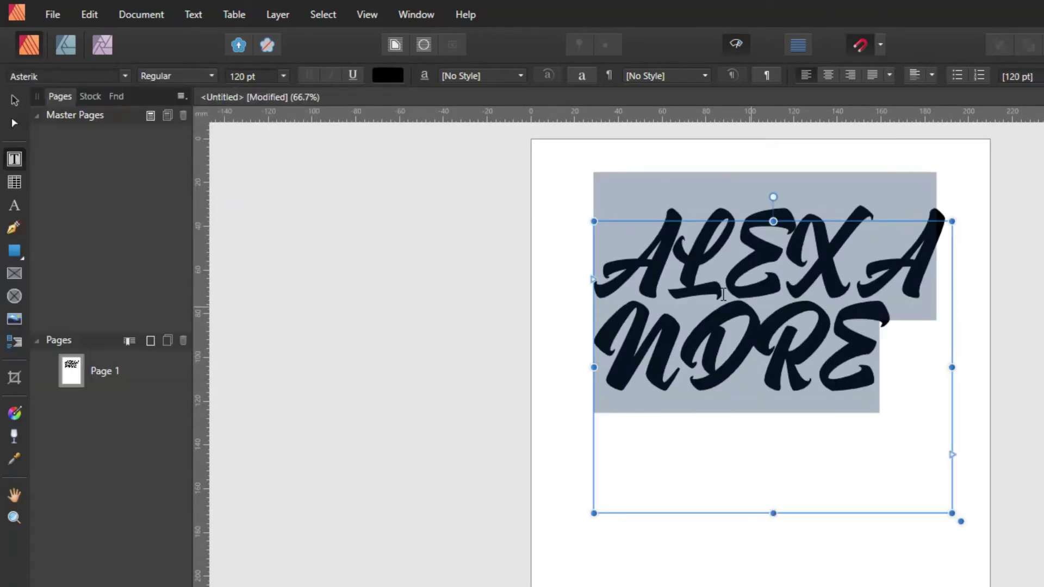
pyautogui.write('Alexandre')
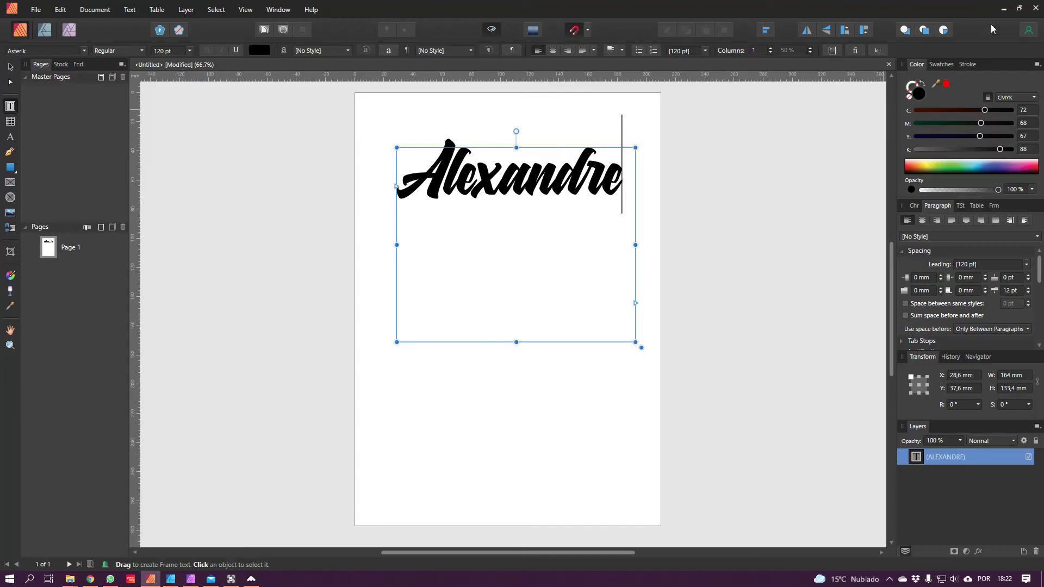
# - Minimize Affinity Publisher and deactivate the FBSuper Fun Regular family in FontBase's active font list
pyautogui.click(1004, 9)
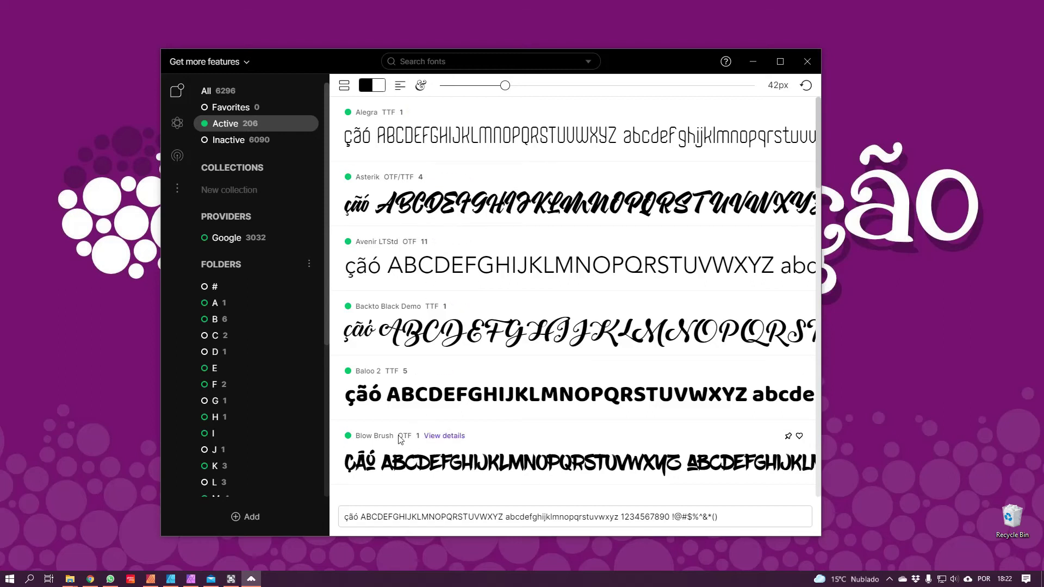
pyautogui.scroll(-2, 400, 439)
pyautogui.scroll(-1, 426, 355)
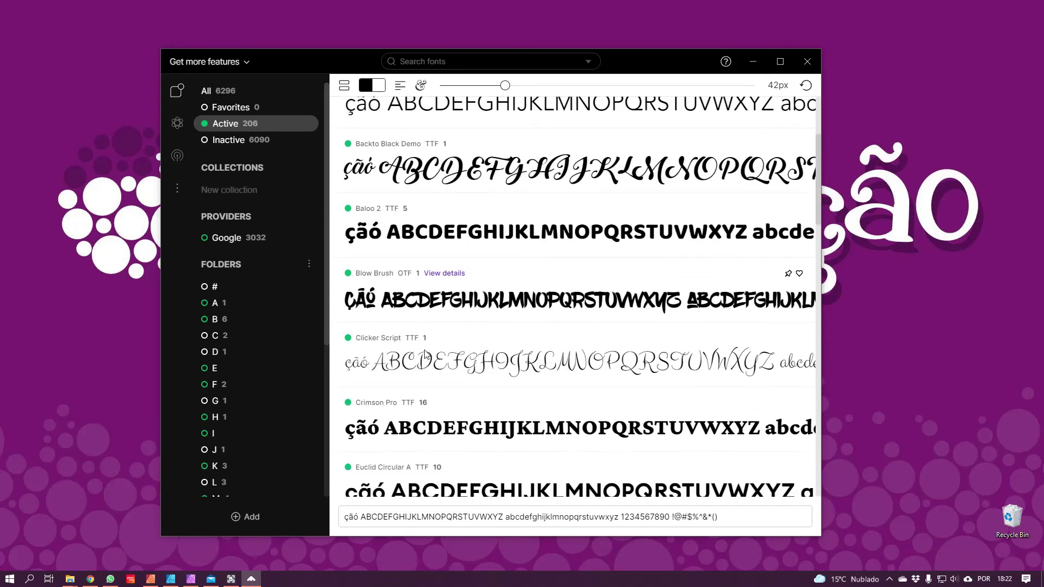
pyautogui.scroll(-5, 419, 379)
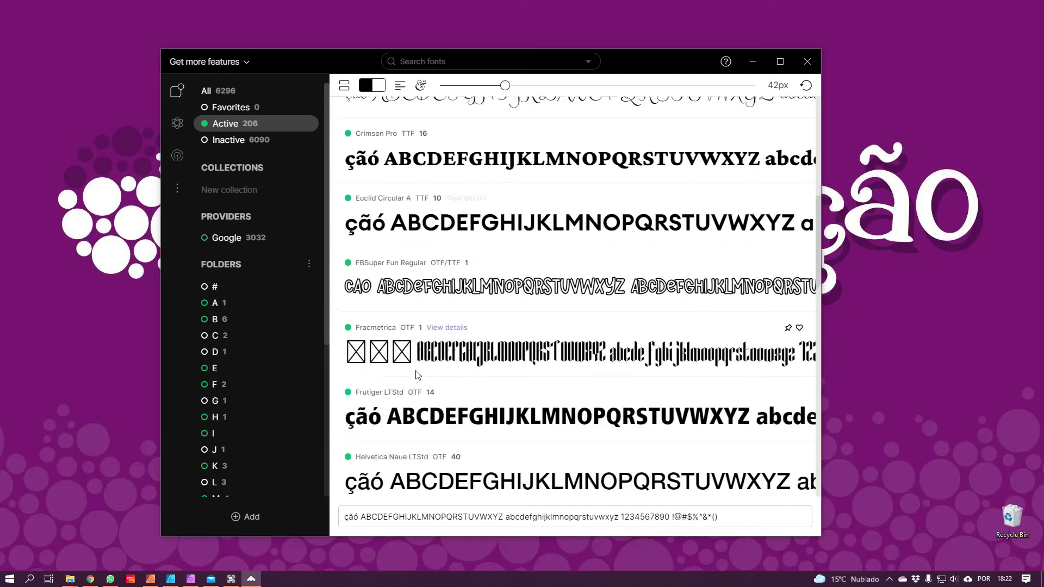
pyautogui.click(348, 261)
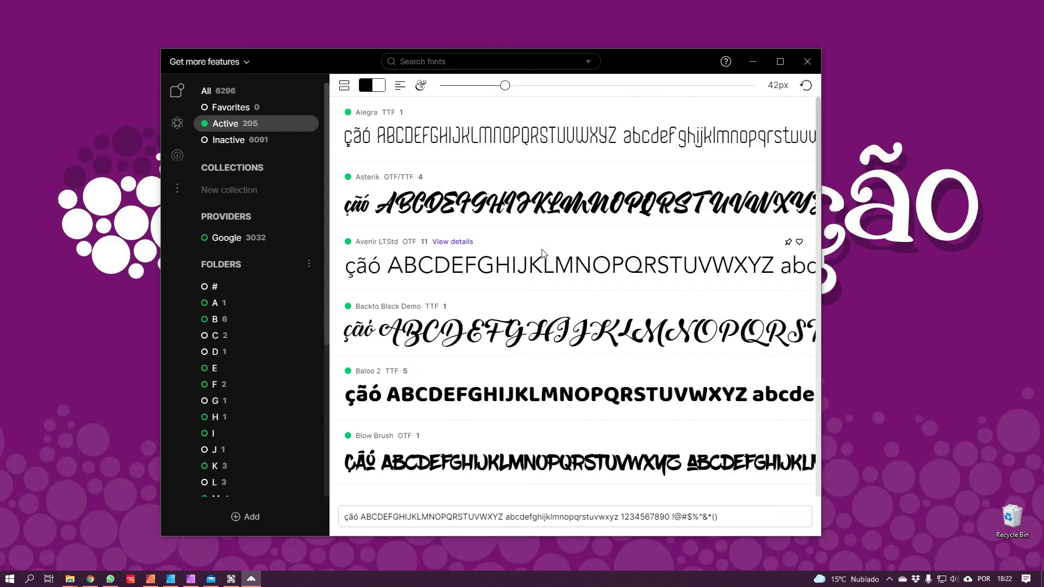
# - Deactivate the Fracmetrica and Kungfont families in the active font list
pyautogui.scroll(-6, 542, 253)
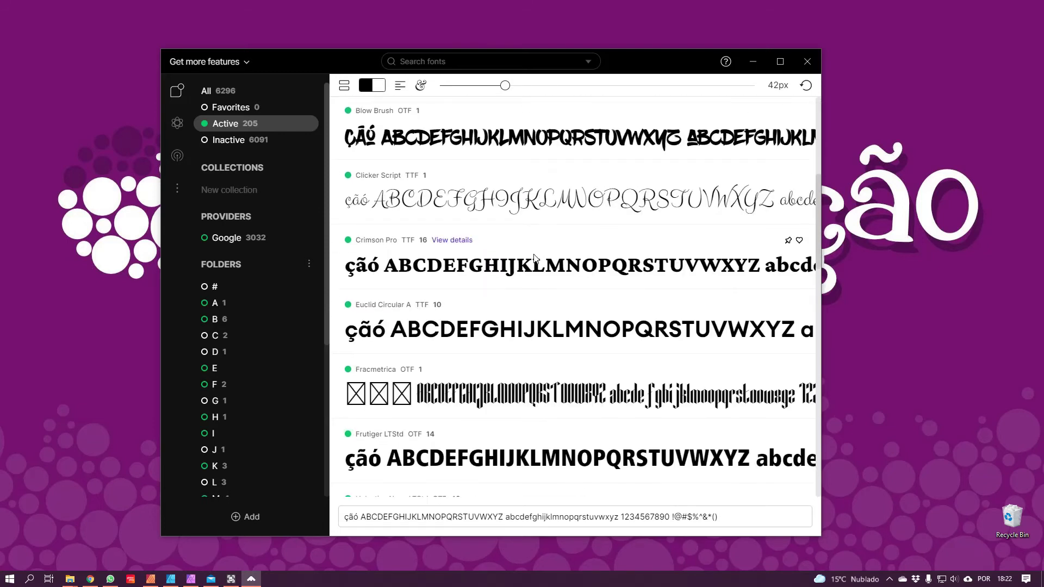
pyautogui.click(347, 370)
pyautogui.scroll(-6, 399, 380)
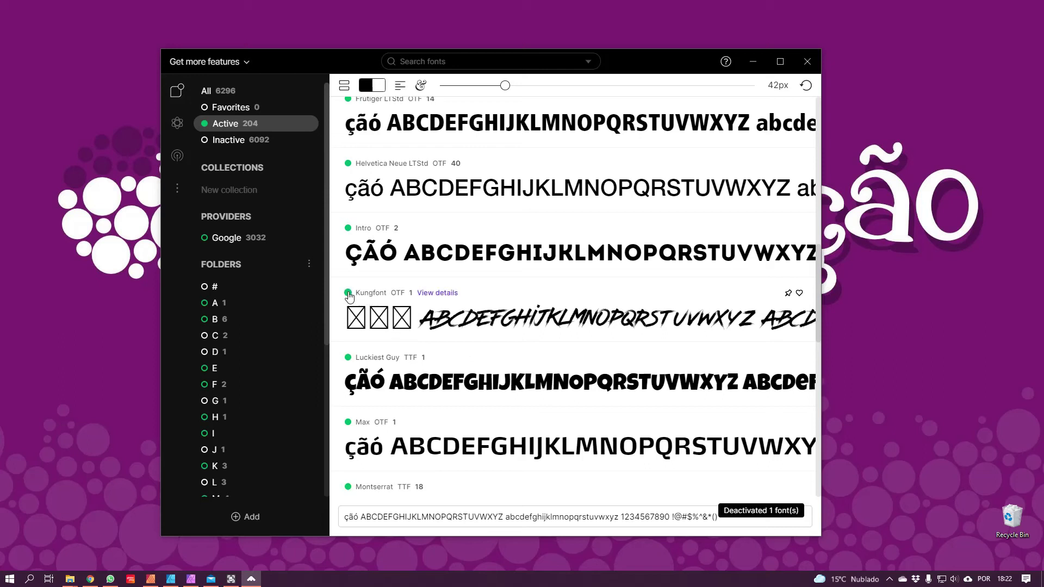
pyautogui.click(348, 293)
# - Look through the remaining active font families for others that are not needed
pyautogui.scroll(-3, 412, 335)
pyautogui.scroll(-8, 413, 334)
pyautogui.scroll(-5, 411, 332)
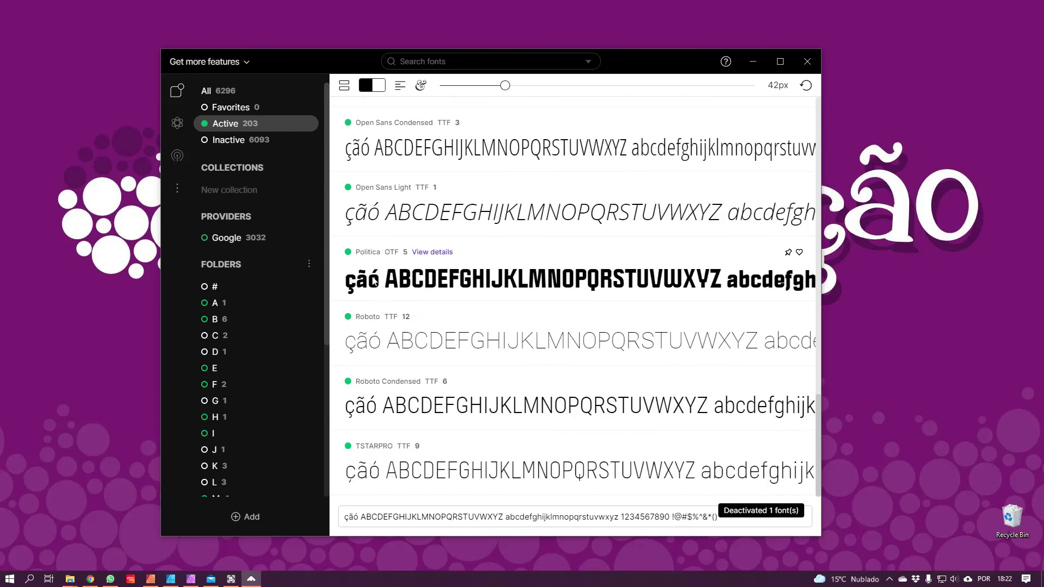
pyautogui.scroll(3, 443, 336)
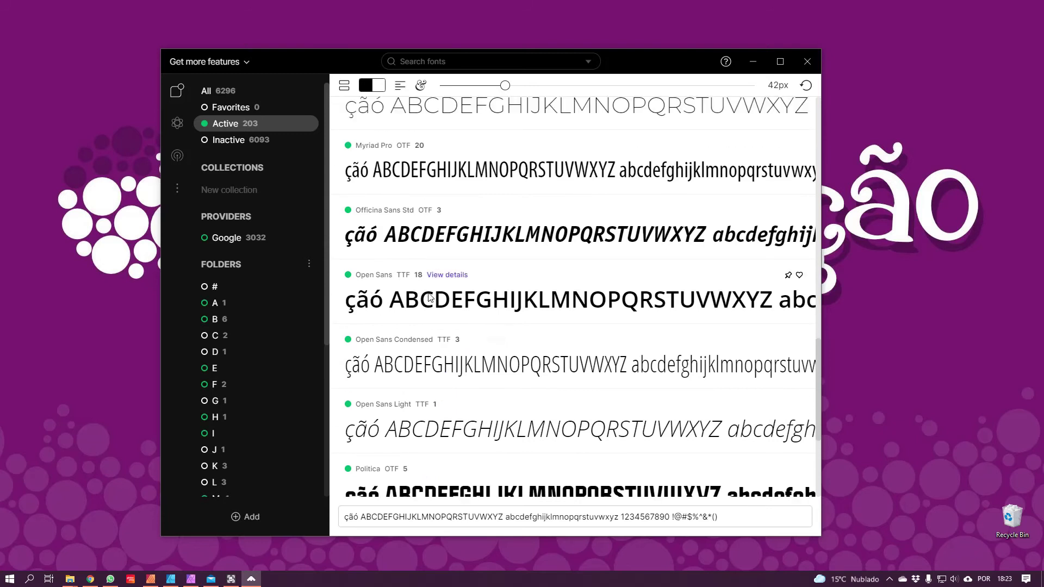
pyautogui.scroll(3, 430, 296)
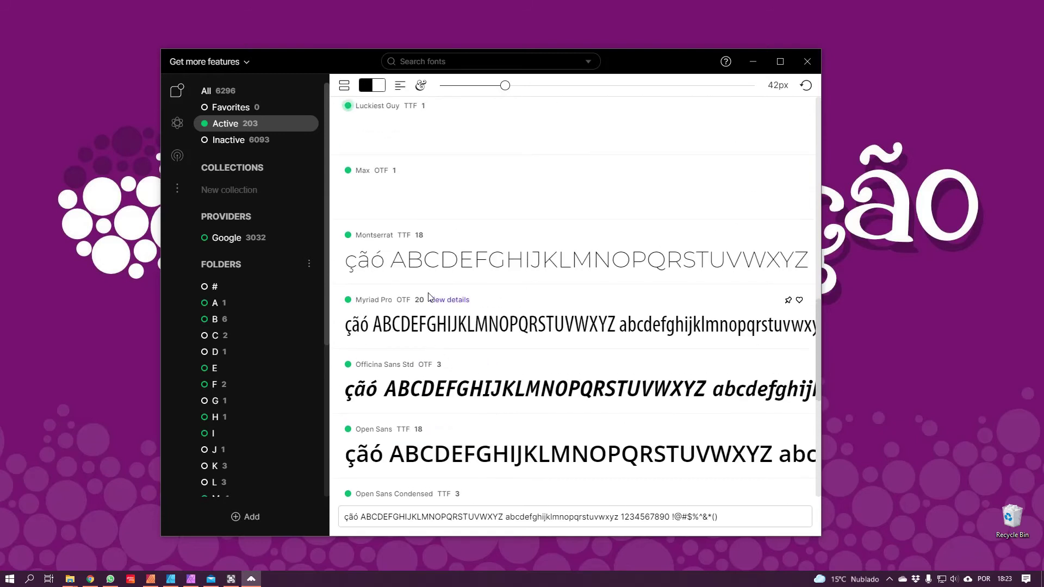
# - Browse the fonts offered by the Google provider and return to the list of active fonts
pyautogui.click(241, 237)
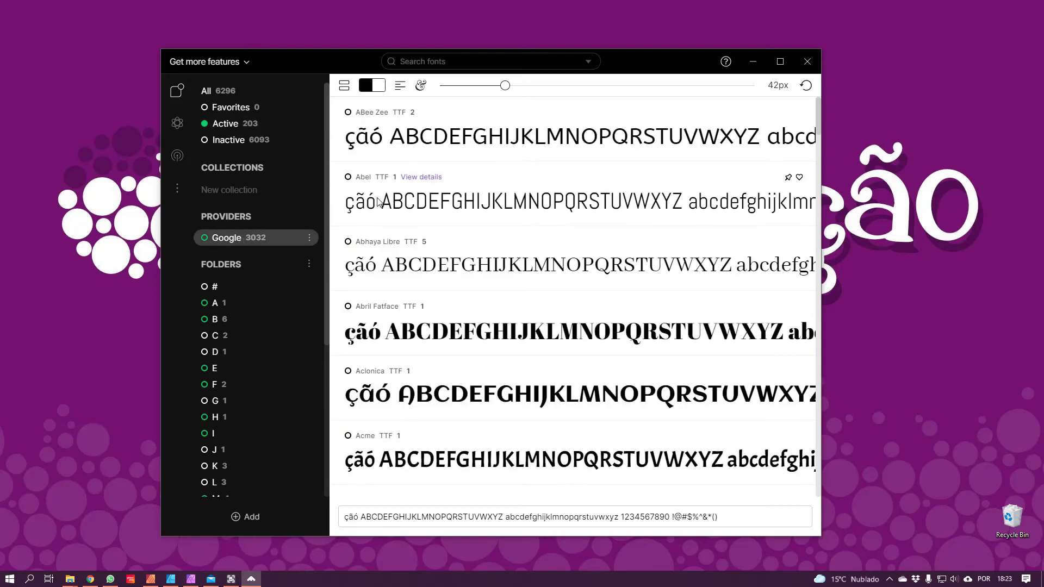
pyautogui.scroll(-1, 489, 447)
pyautogui.scroll(-1, 514, 444)
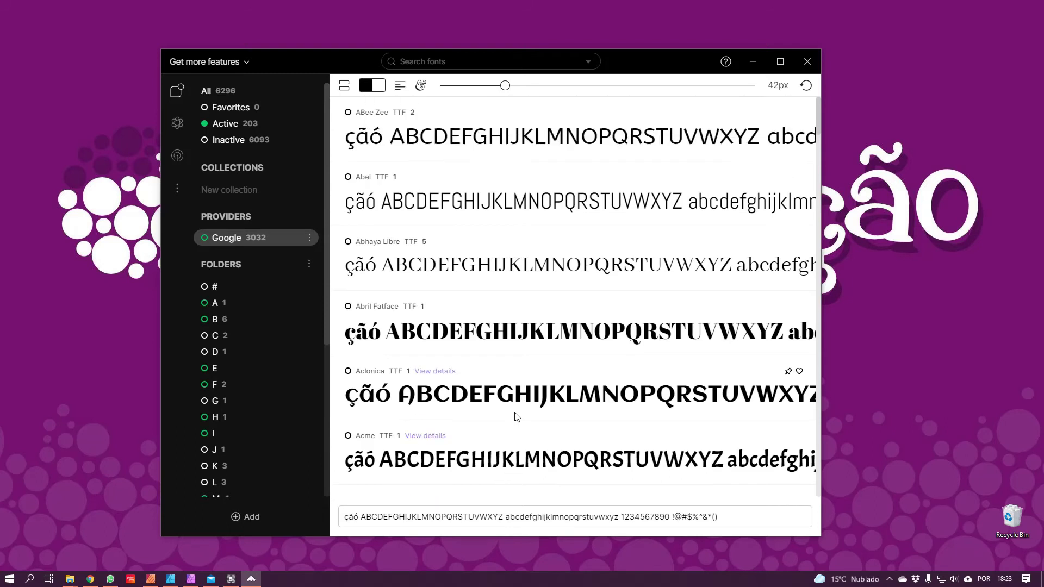
pyautogui.scroll(-5, 460, 378)
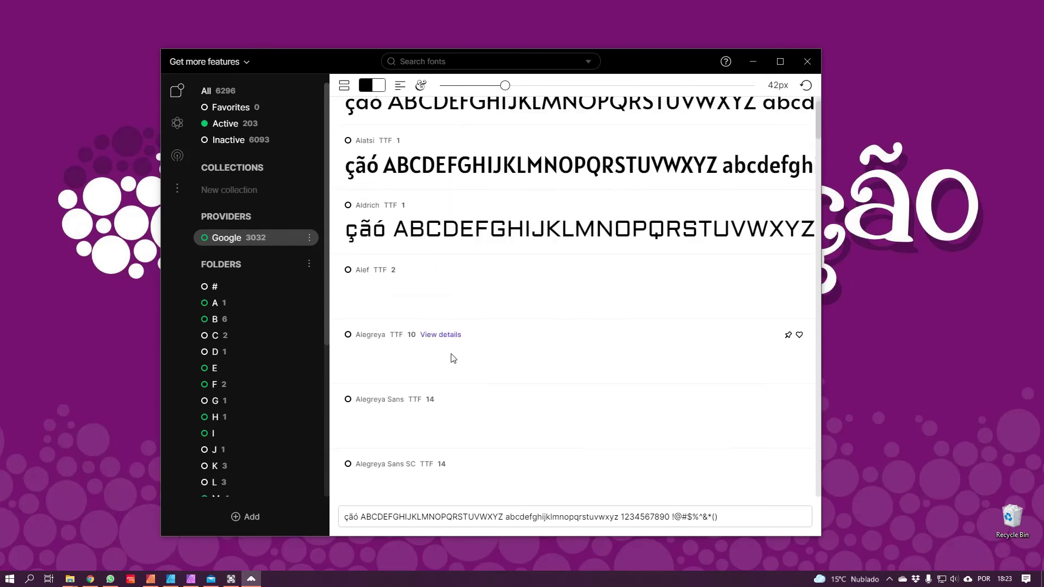
pyautogui.scroll(-1, 417, 245)
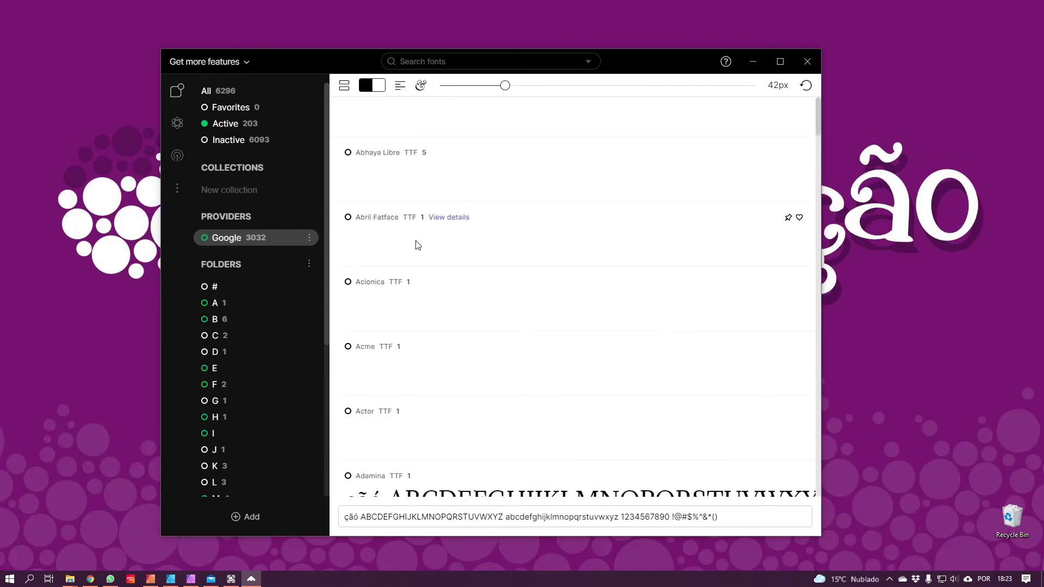
pyautogui.scroll(8, 417, 245)
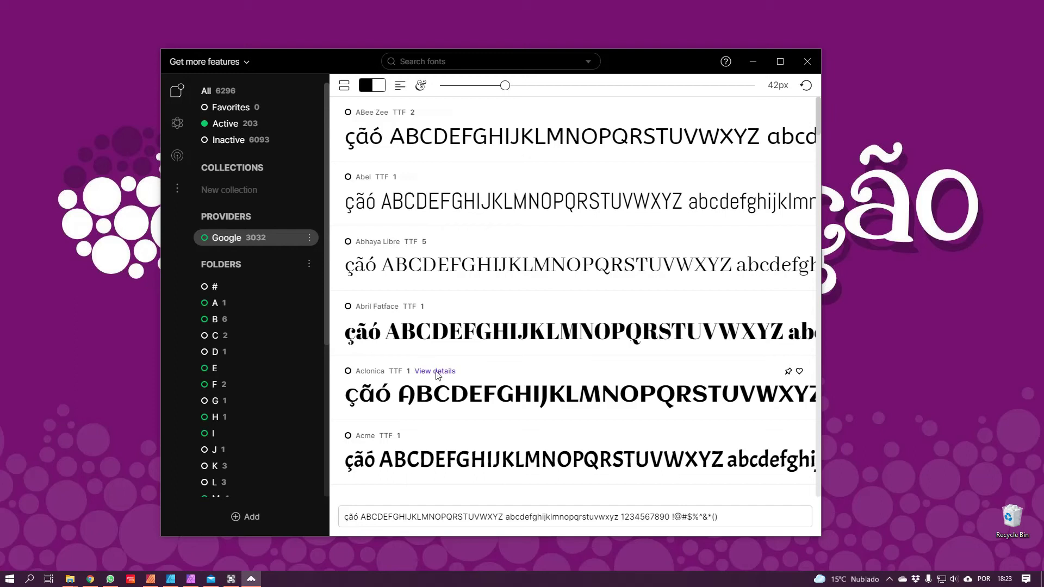
pyautogui.click(234, 131)
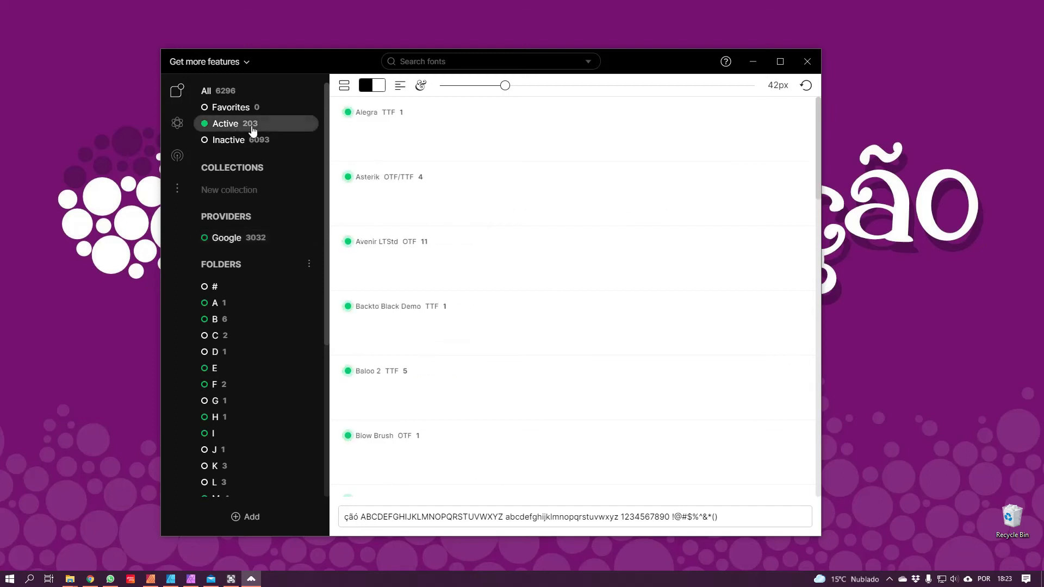
# - Minimize FontBase and open the Fontes folder on the HD1TB (D:) drive in File Explorer
pyautogui.click(753, 61)
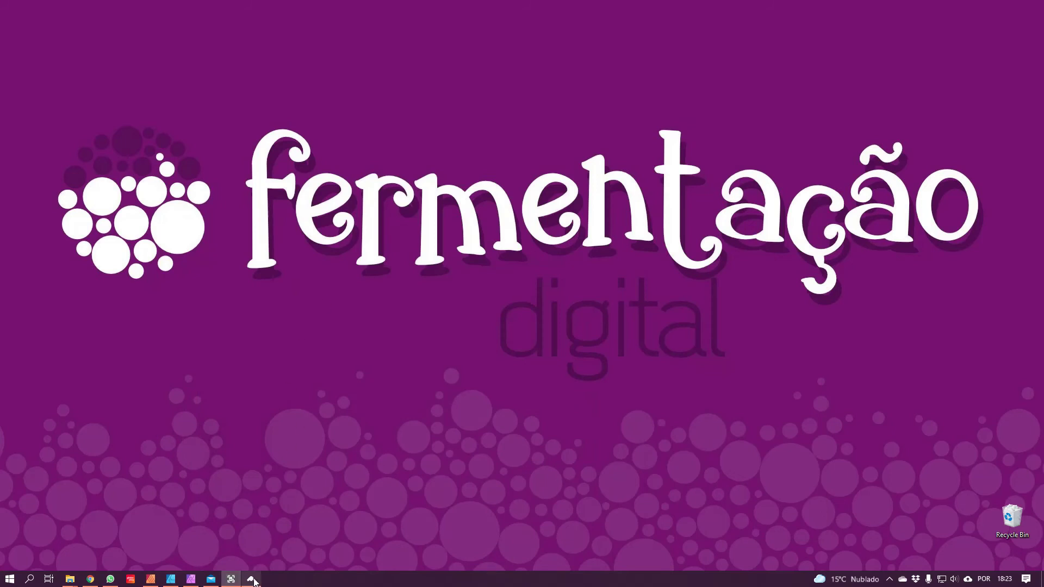
pyautogui.moveTo(70, 579)
pyautogui.click(162, 545)
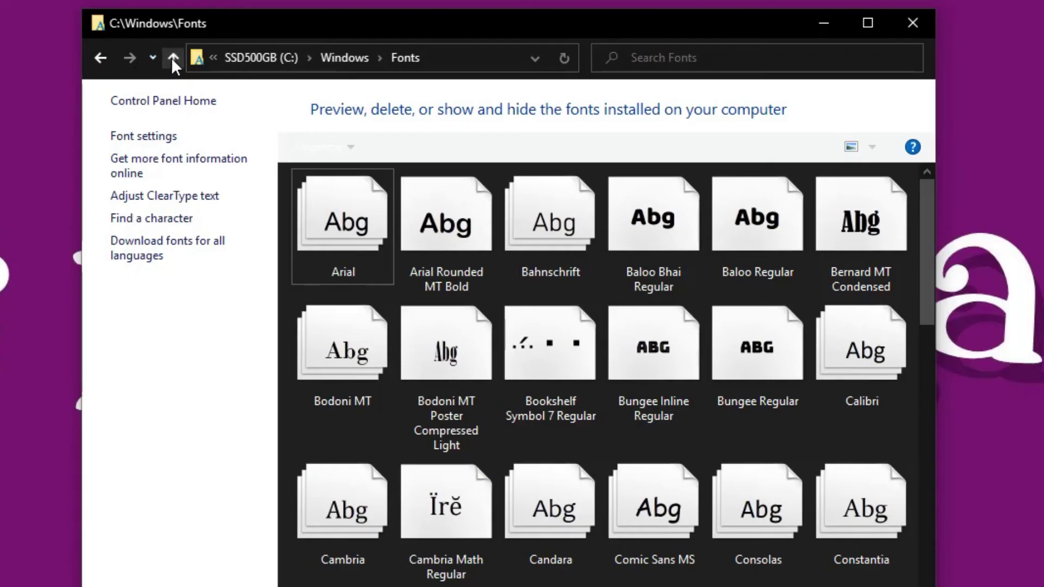
pyautogui.click(300, 72)
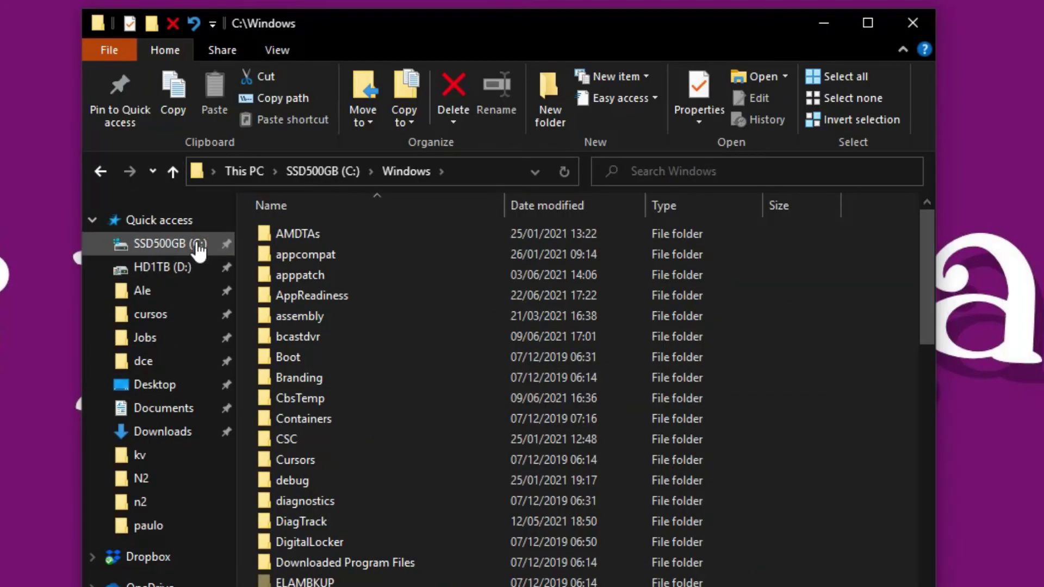
pyautogui.click(150, 271)
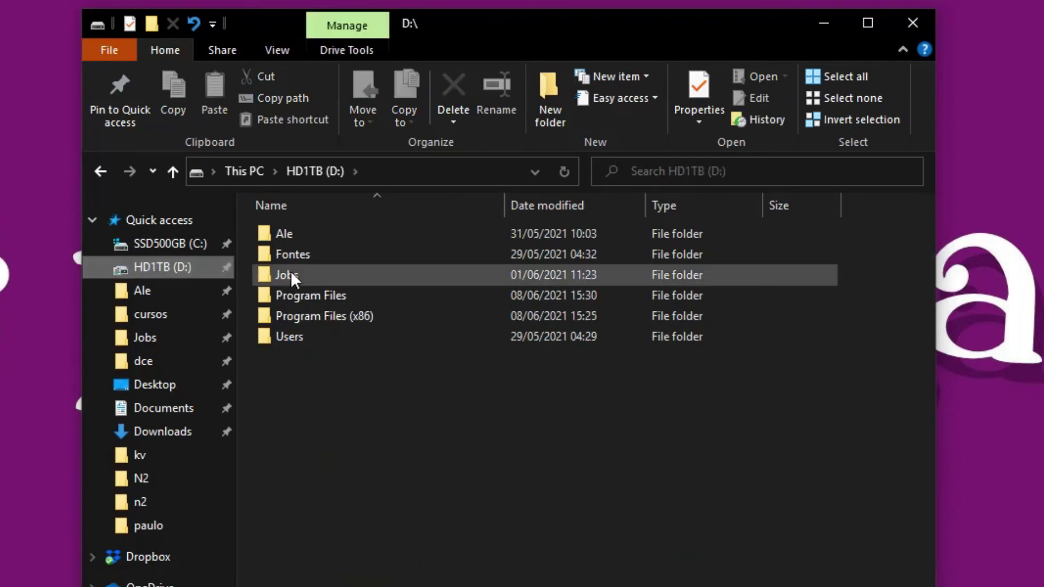
pyautogui.doubleClick(286, 253)
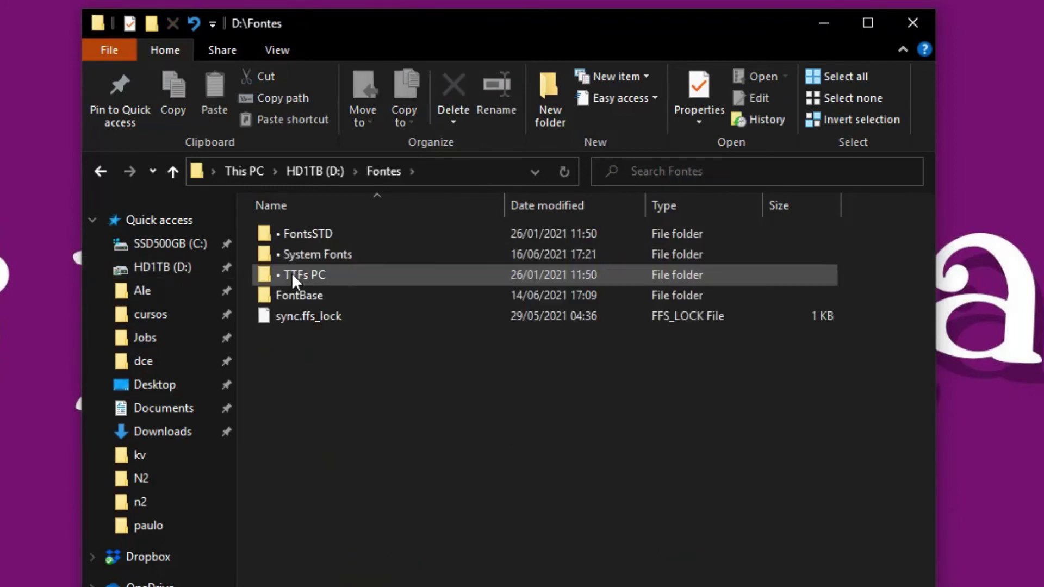
# - Open the FontBase folder inside Fontes, look over its alphabetical subfolders, and open subfolder A
pyautogui.doubleClick(290, 295)
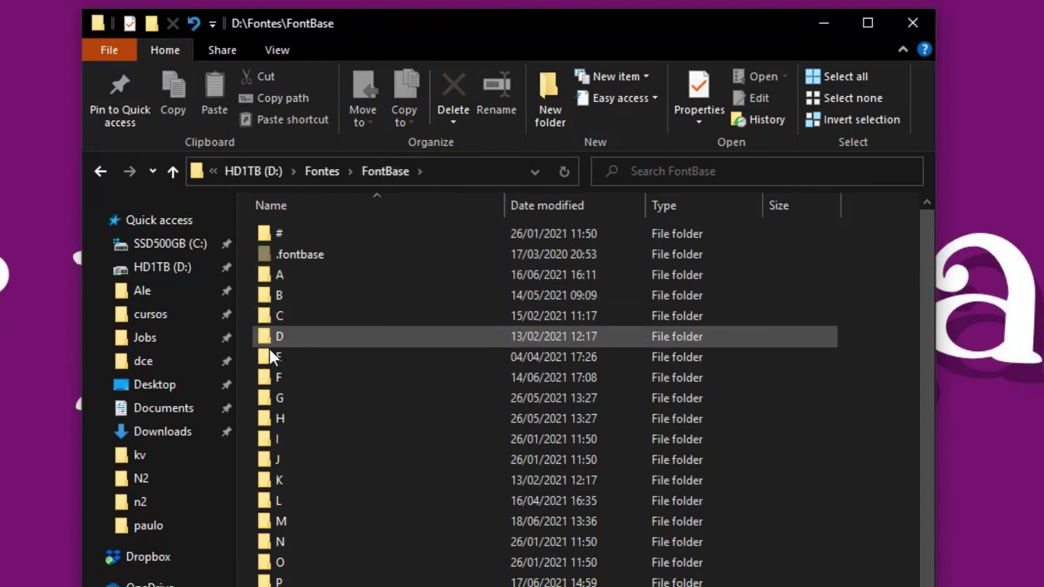
pyautogui.scroll(-1, 284, 524)
pyautogui.scroll(1, 283, 523)
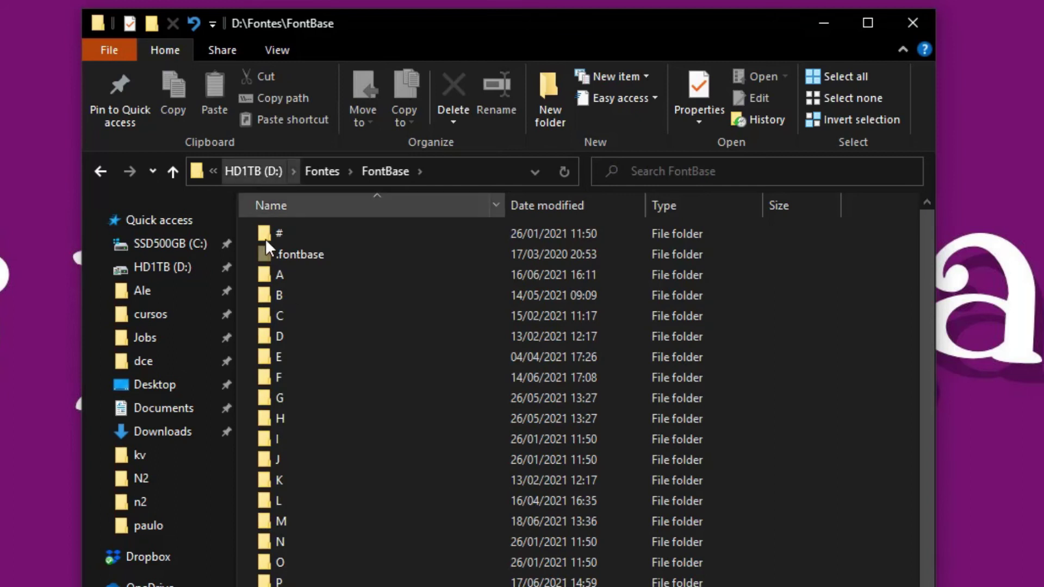
pyautogui.doubleClick(271, 276)
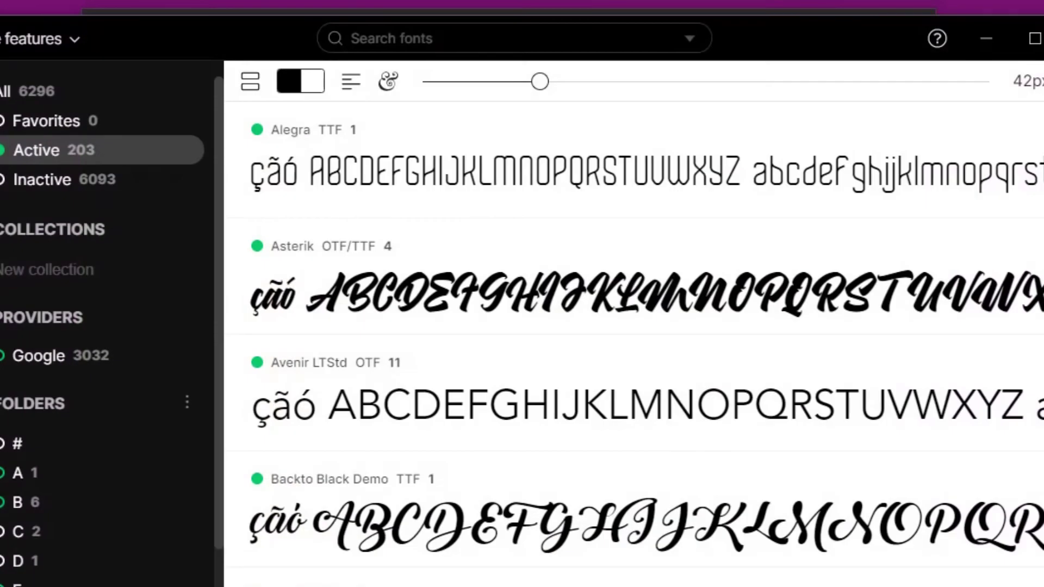
# - Compare folder A in FontBase with its folder on disk, return File Explorer to the FontBase folder, and minimize FontBase
pyautogui.click(34, 474)
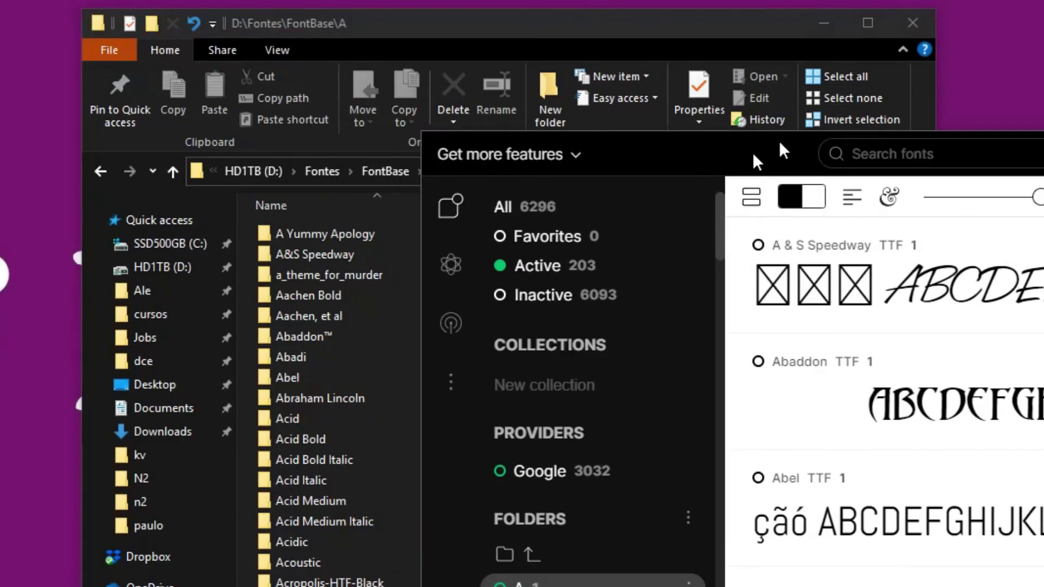
pyautogui.moveTo(756, 157); pyautogui.dragTo(769, 60)
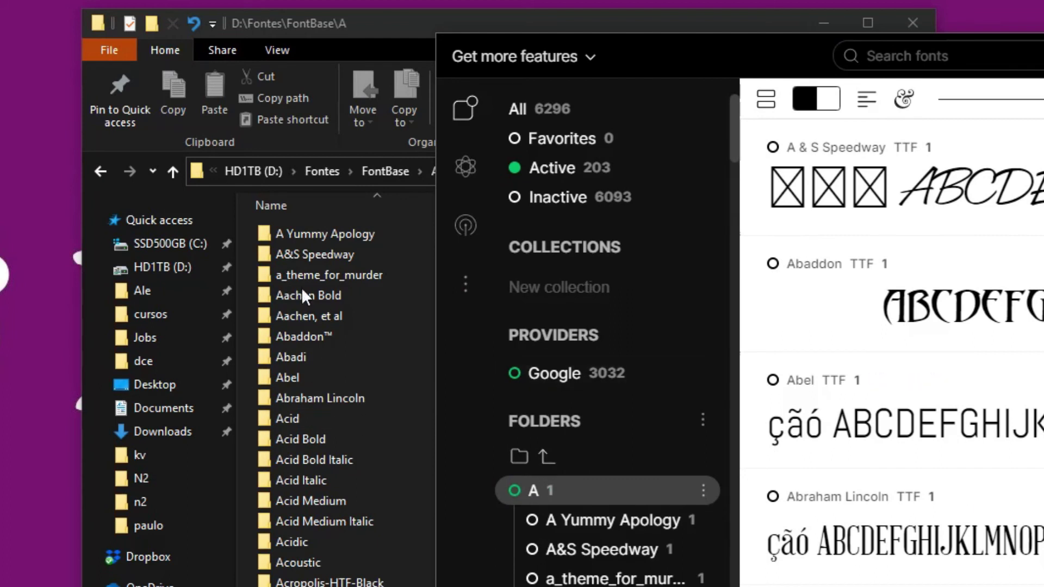
pyautogui.click(392, 171)
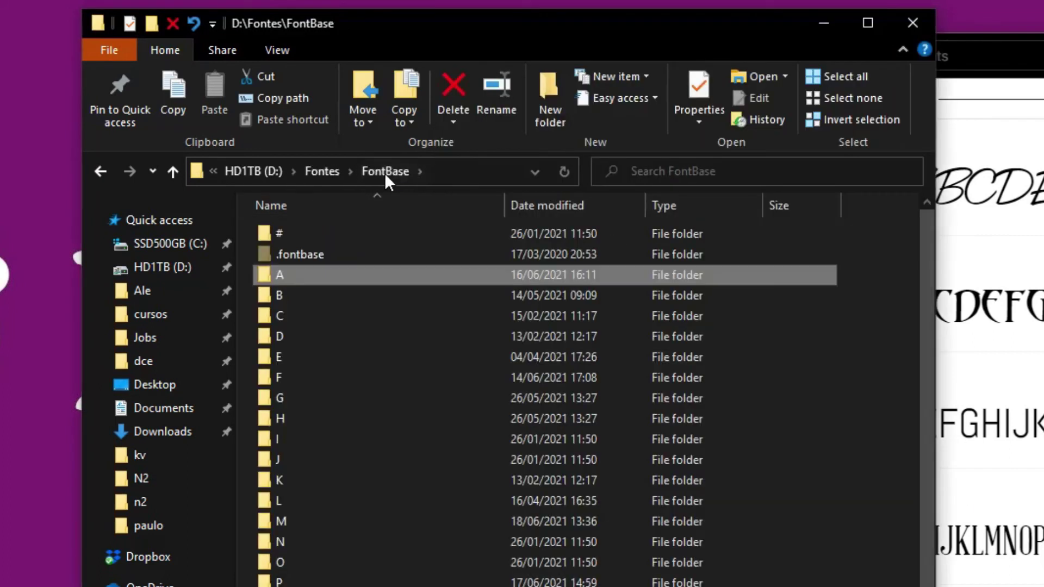
pyautogui.moveTo(1043, 54); pyautogui.dragTo(1006, 33)
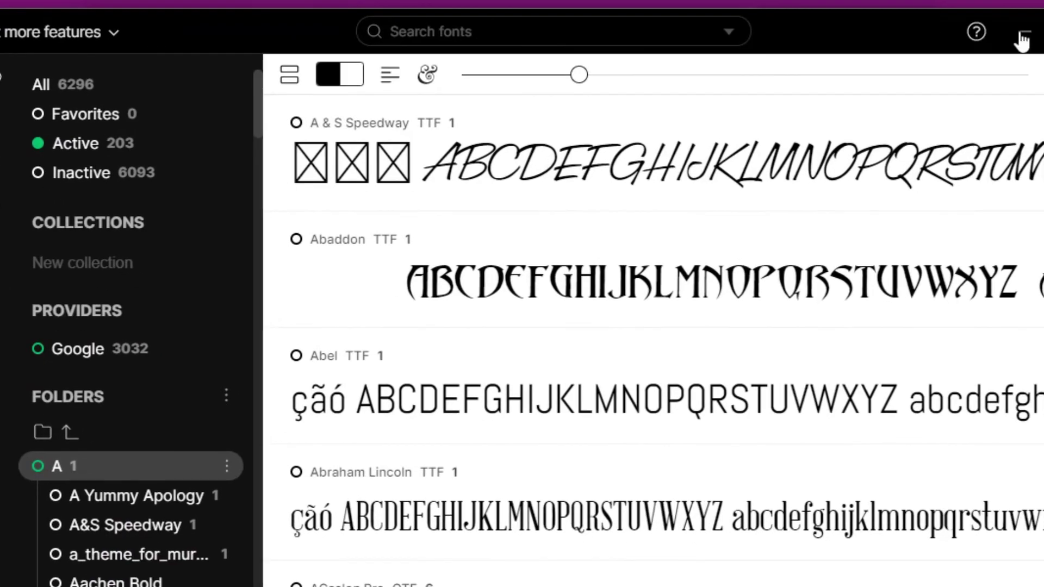
pyautogui.click(1025, 32)
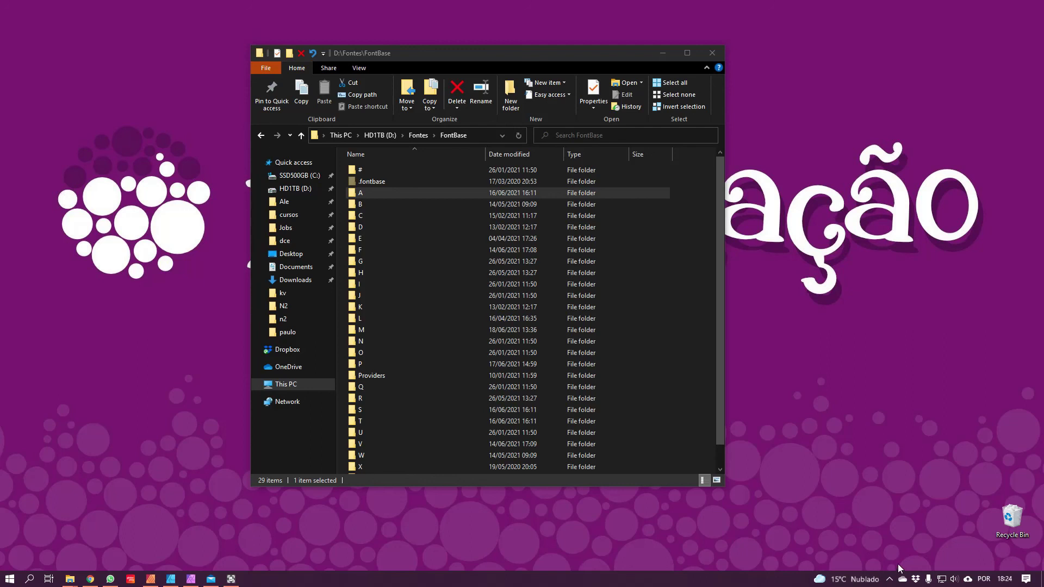
# - Reopen FontBase from the system tray, and close both its window and the File Explorer window
pyautogui.click(890, 579)
pyautogui.rightClick(873, 539)
pyautogui.click(882, 543)
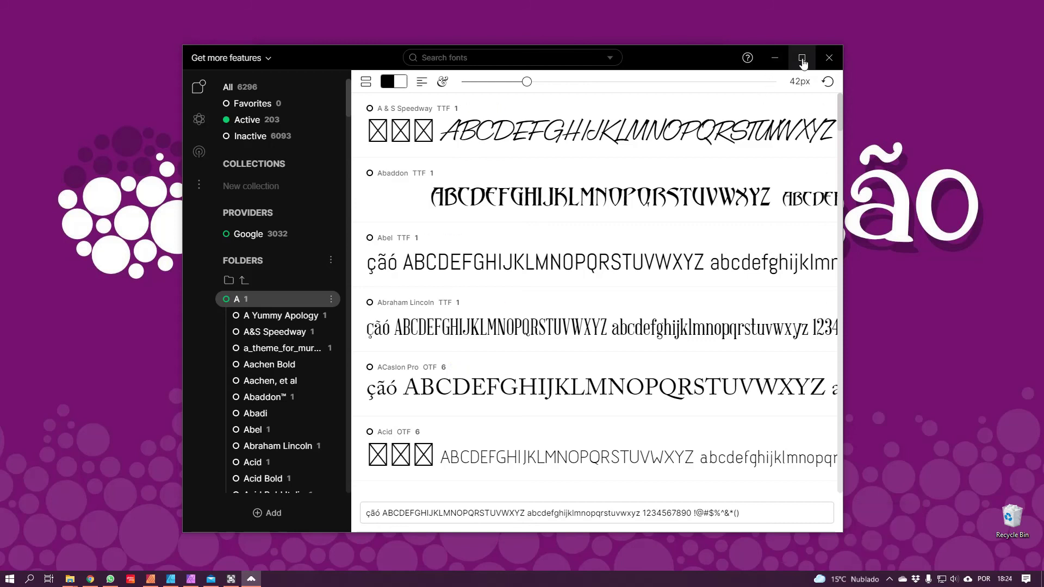
pyautogui.click(829, 57)
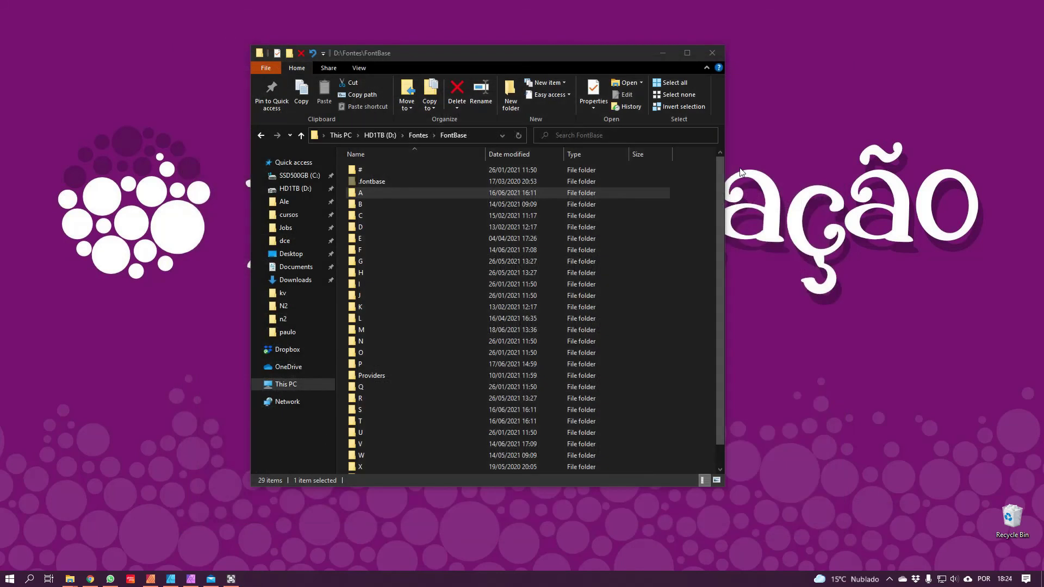
pyautogui.click(711, 53)
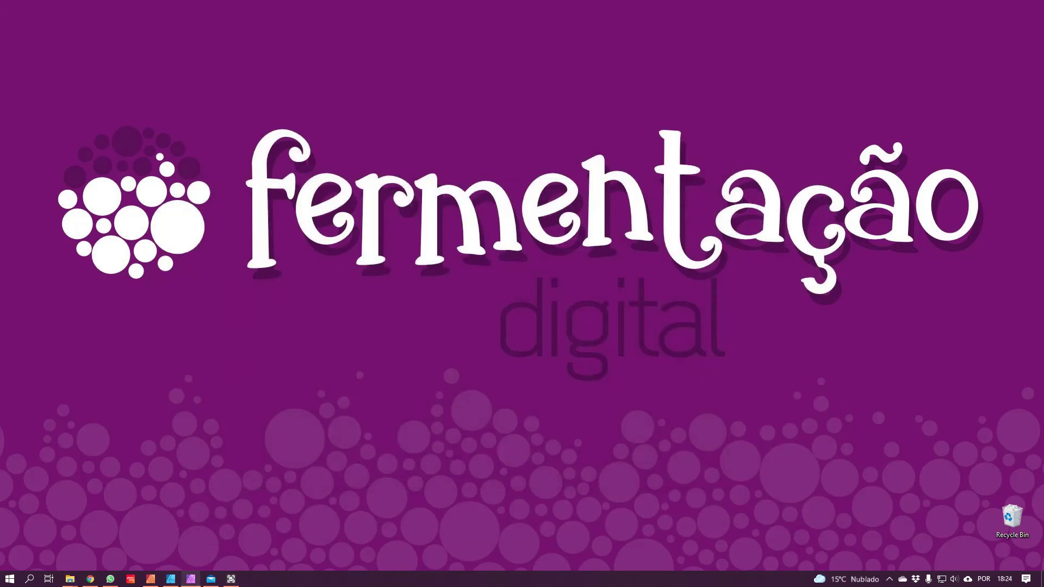
# - Switch to Affinity Publisher, look through the font list for the text frame without changing the font, and minimize the program
pyautogui.click(151, 578)
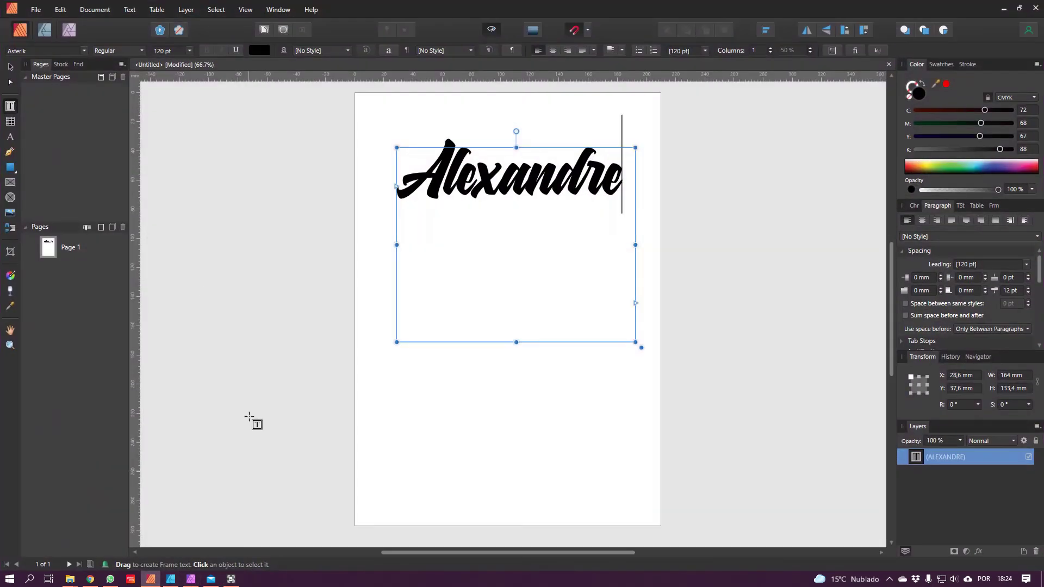
pyautogui.click(84, 51)
pyautogui.scroll(-2, 197, 160)
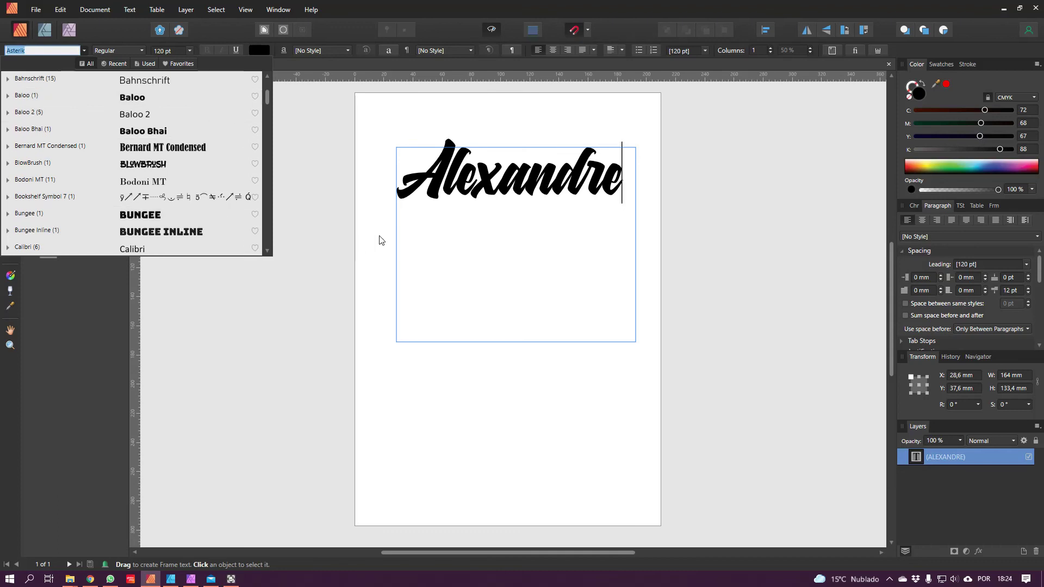
pyautogui.click(451, 272)
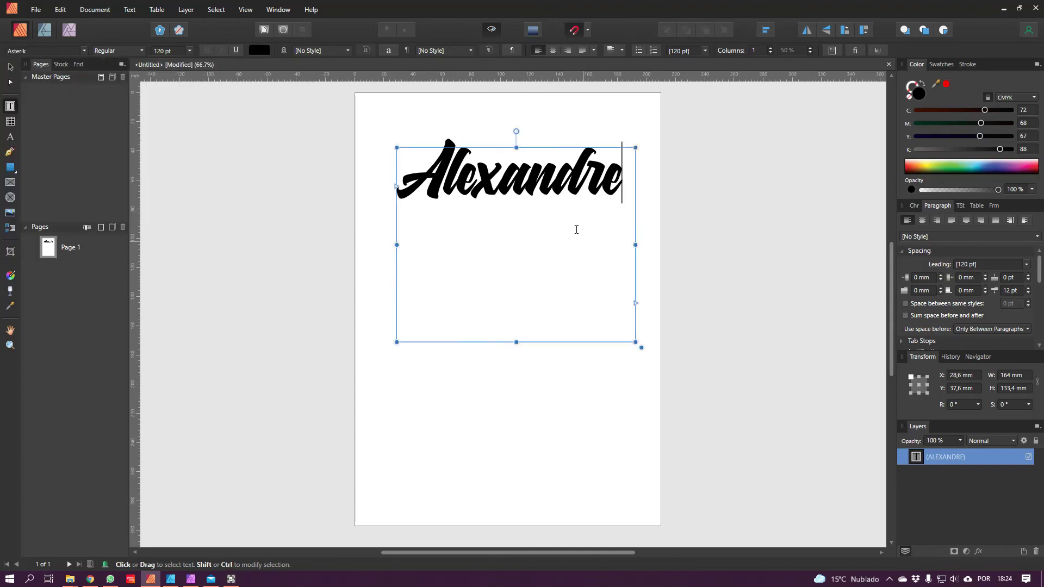
pyautogui.click(1005, 8)
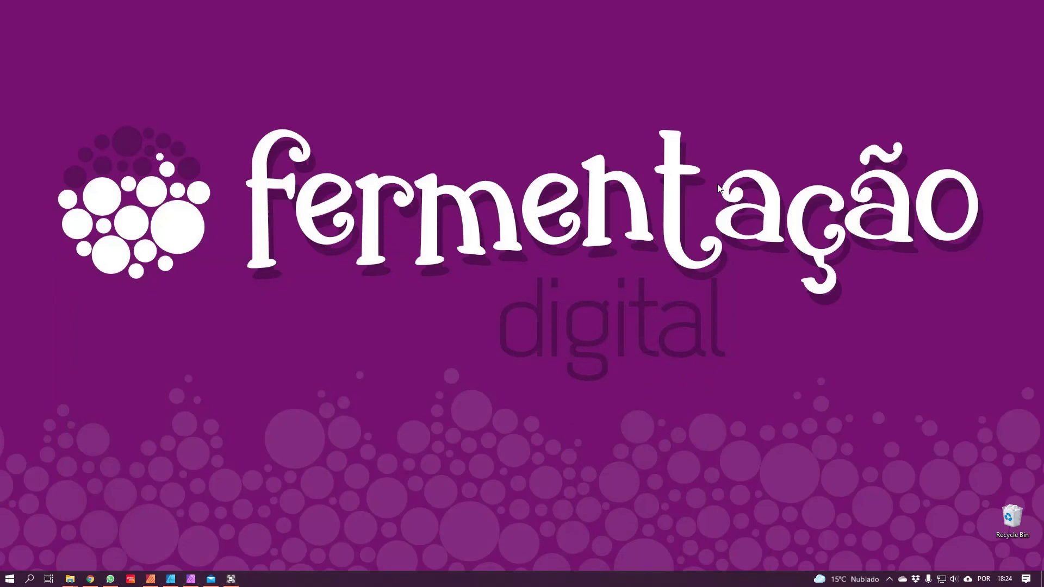